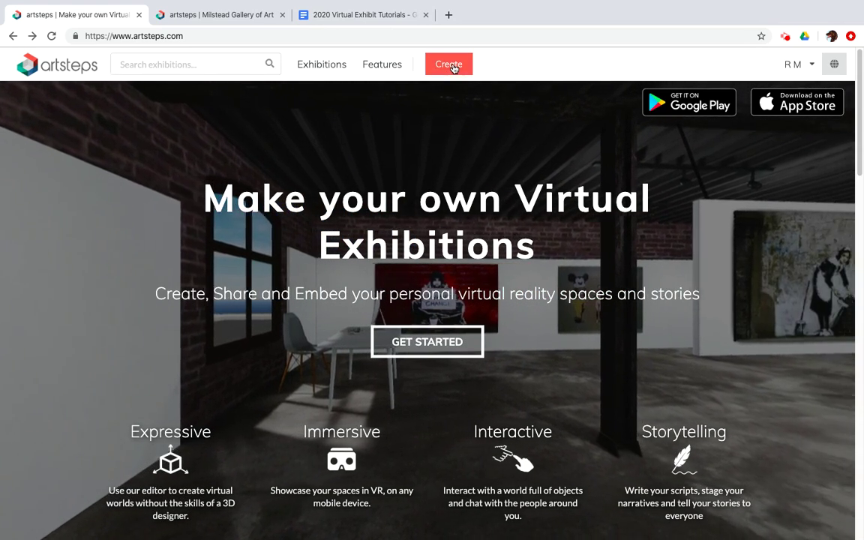
Create a new exhibition so the editor opens at Define your space with an empty room.
left_click(450, 65)
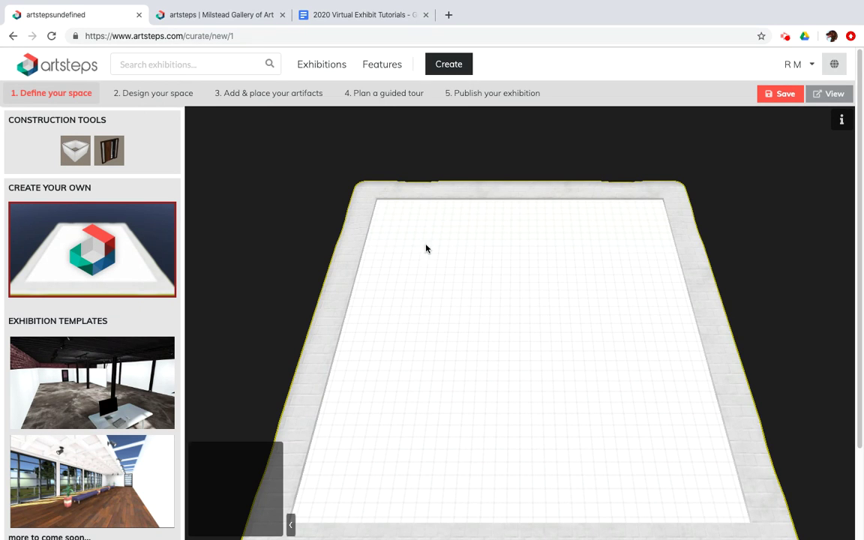
scroll(454, 279, "down", 1)
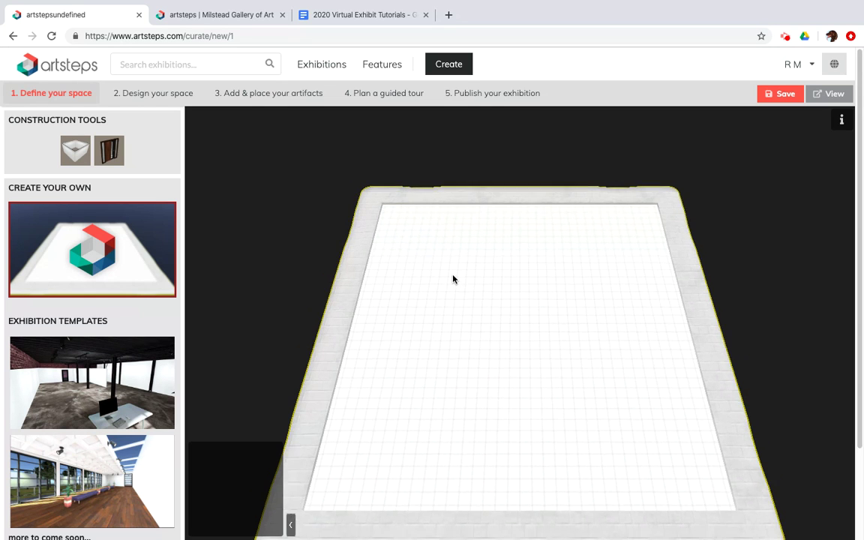
scroll(453, 279, "up", 5)
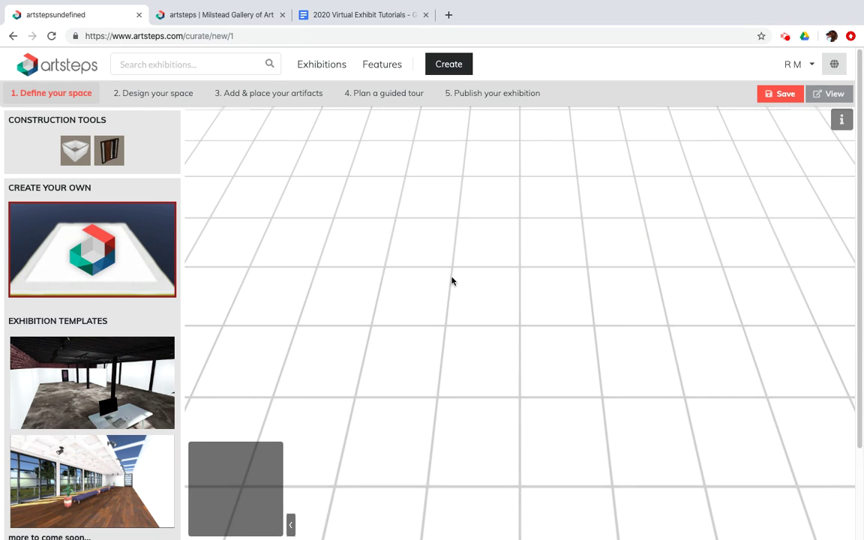
scroll(451, 280, "down", 5)
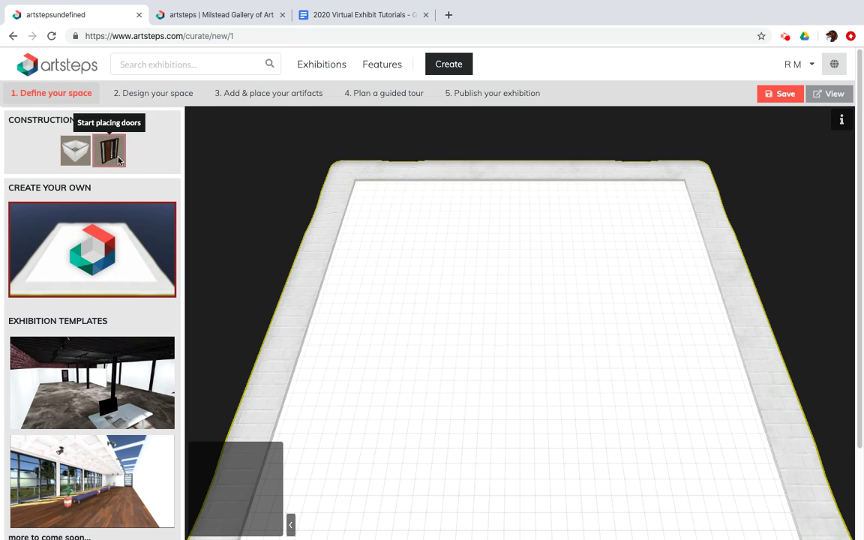
Draw a long straight wall down the left side of the room with the wall tool.
left_click(76, 153)
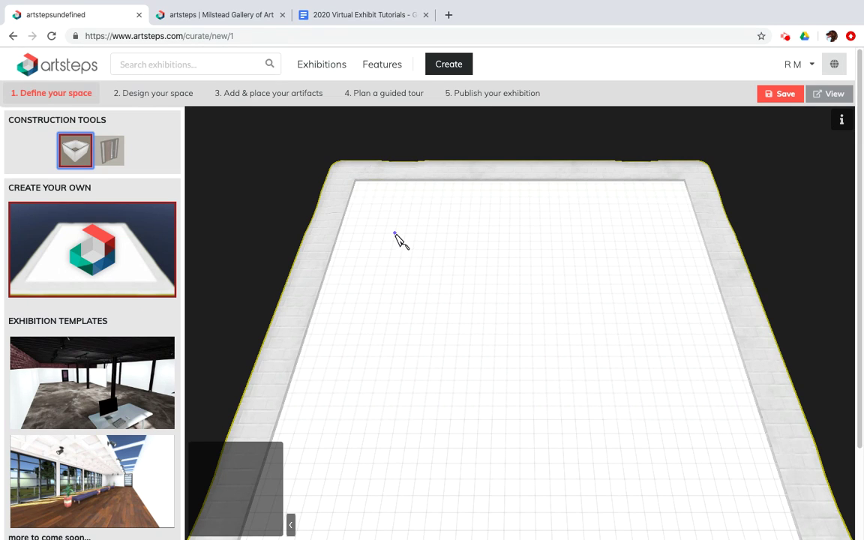
left_click_drag(395, 234, 324, 451)
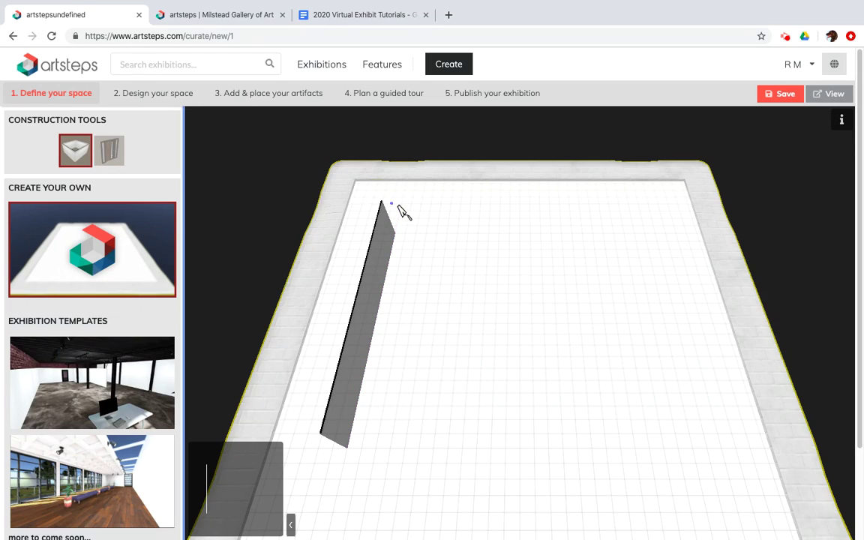
mouse_move(396, 234)
left_mouse_down()
mouse_move(493, 227)
mouse_move(398, 240)
mouse_move(493, 237)
mouse_move(398, 237)
mouse_move(404, 243)
left_mouse_up()
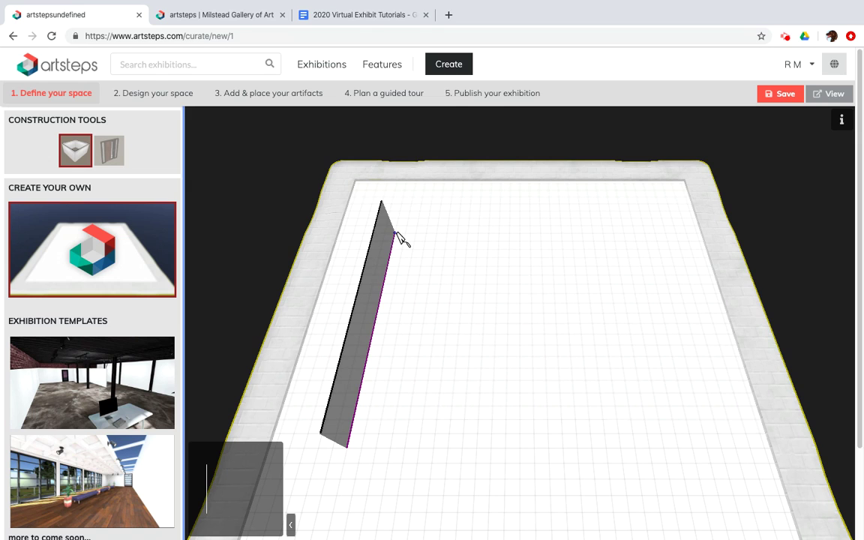
Extend the wall across the top, angle it down the right, and finish with a 4 m return.
left_click(399, 235)
mouse_move(399, 236)
left_mouse_down()
mouse_move(604, 237)
mouse_move(583, 238)
left_mouse_up()
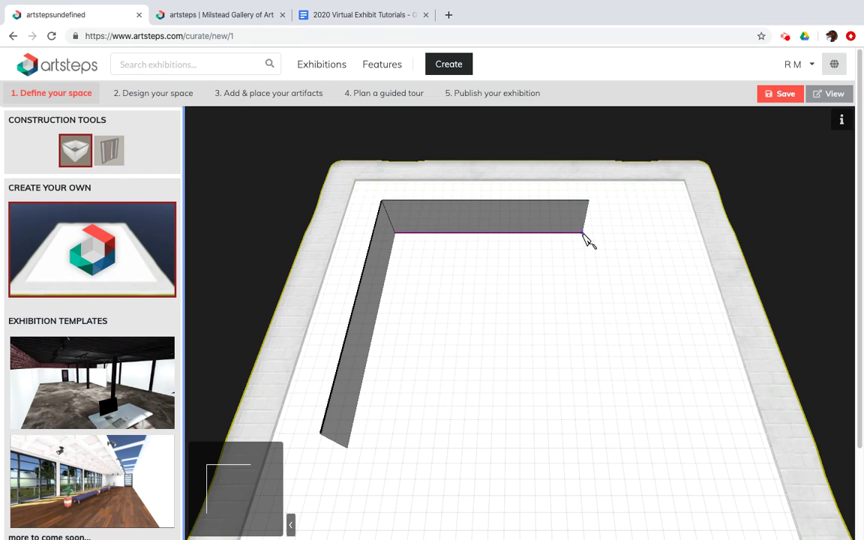
left_click_drag(584, 235, 633, 335)
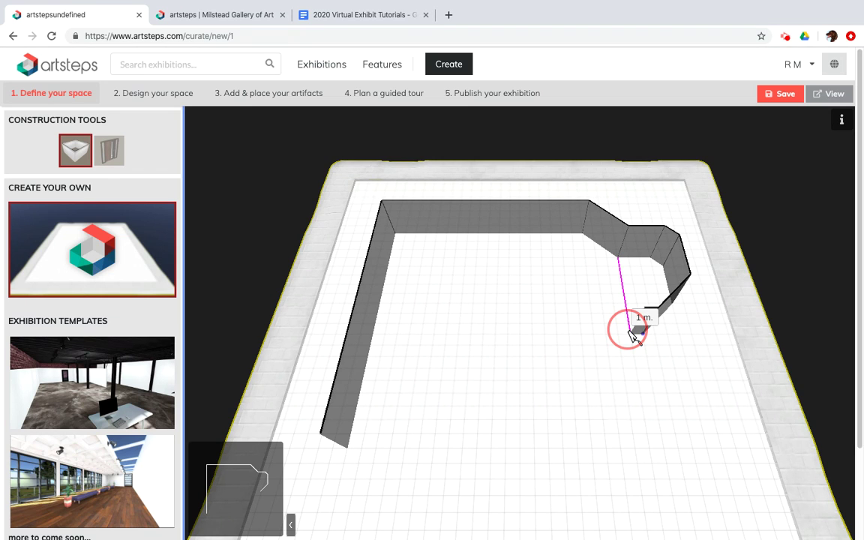
left_click_drag(633, 335, 595, 336)
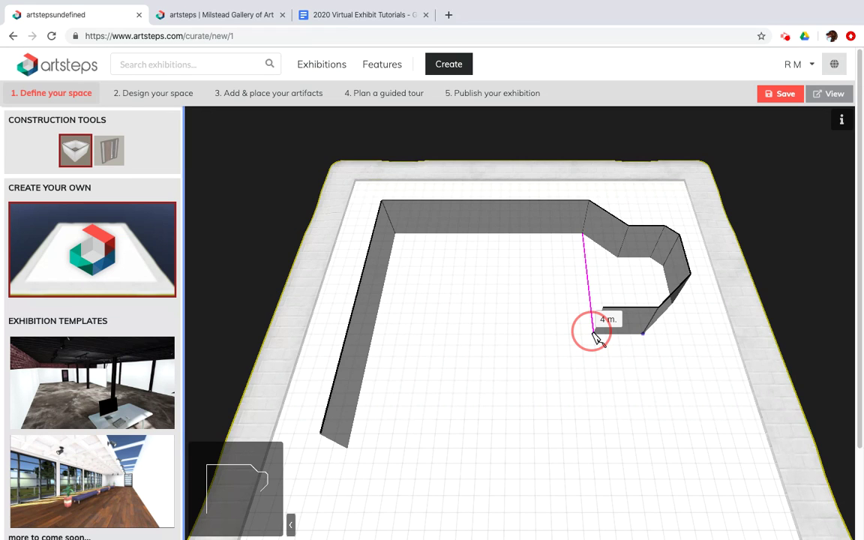
left_click_drag(593, 334, 594, 335)
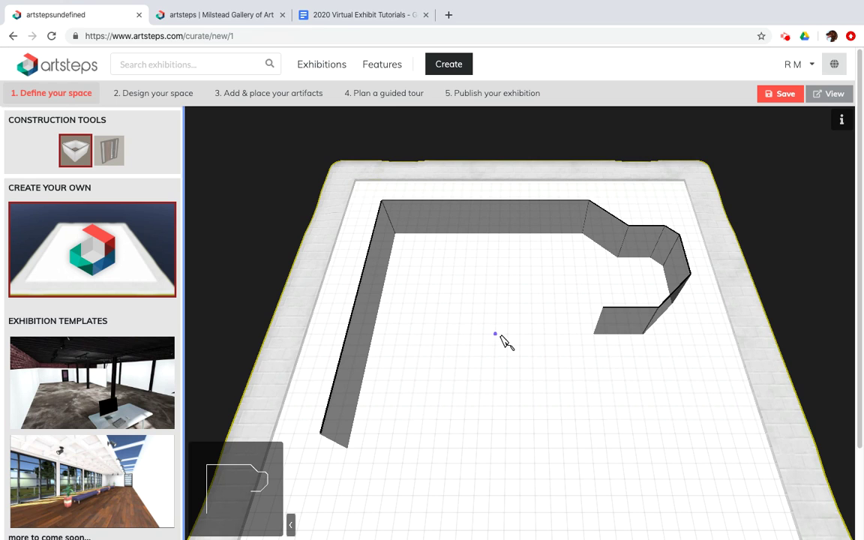
Stop placing walls and rotate the view to inspect the wall layout from the side.
left_click(70, 156)
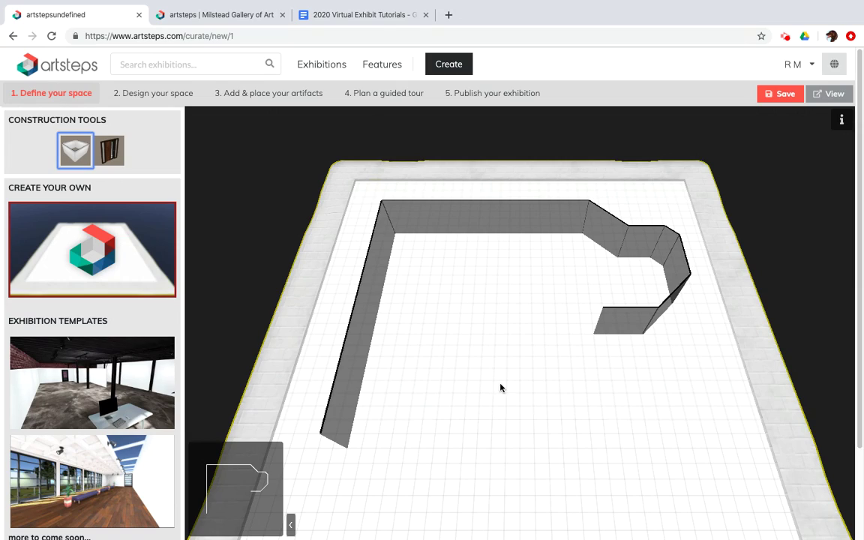
left_click_drag(510, 359, 531, 261)
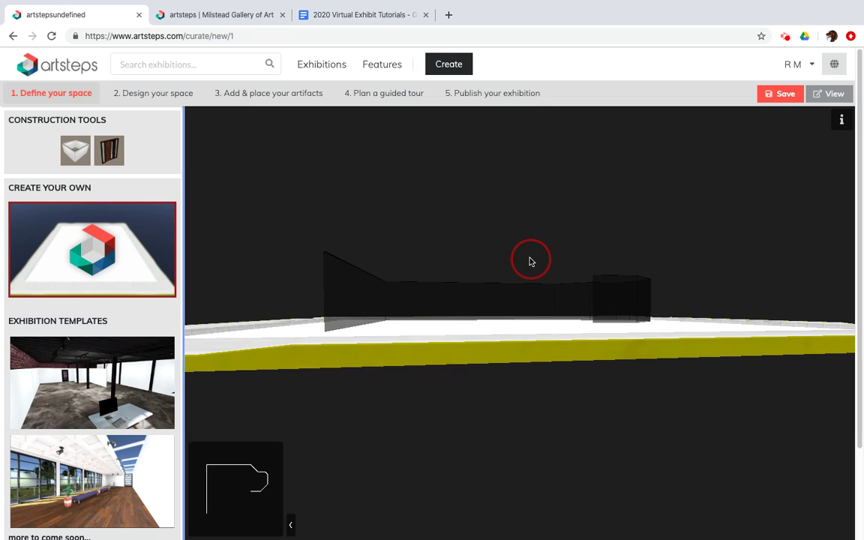
left_click_drag(530, 261, 509, 334)
scroll(509, 335, "down", 3)
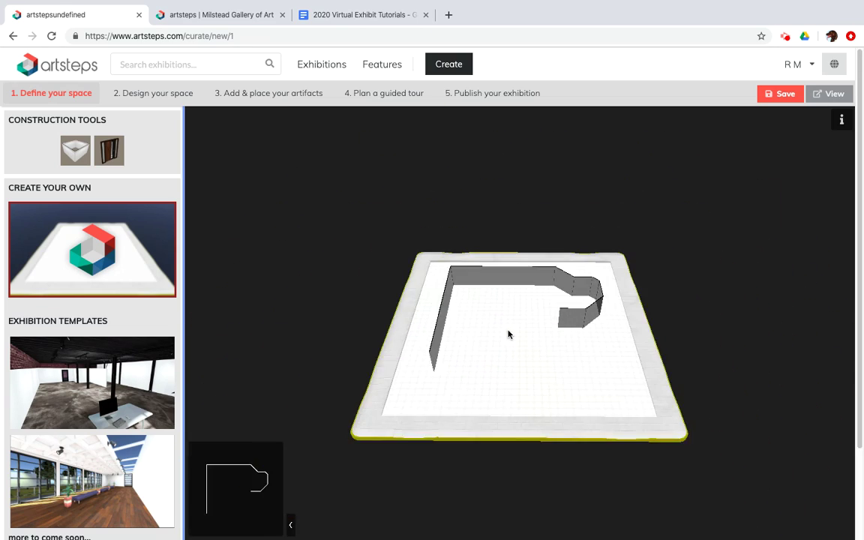
scroll(508, 335, "up", 3)
scroll(508, 335, "down", 3)
scroll(508, 335, "up", 3)
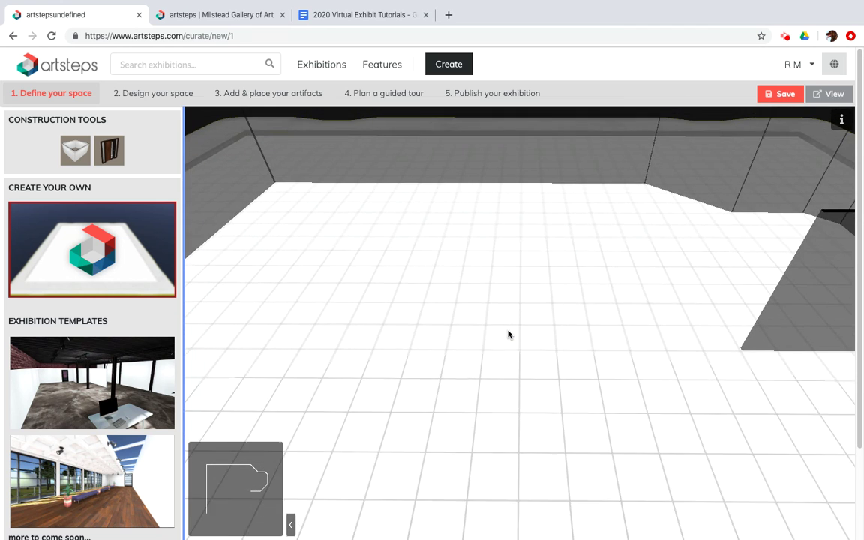
scroll(508, 335, "down", 3)
scroll(509, 334, "up", 1)
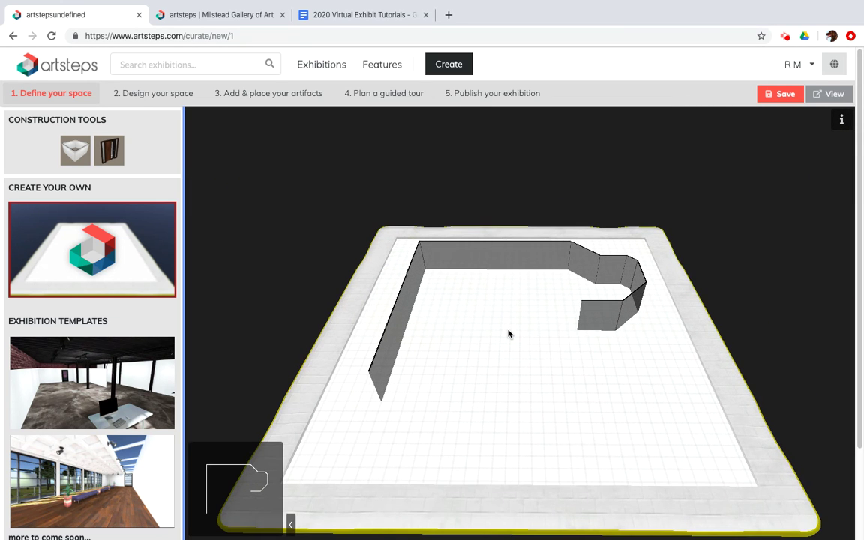
left_click(509, 335)
left_click(470, 337)
left_click_drag(507, 332, 499, 384)
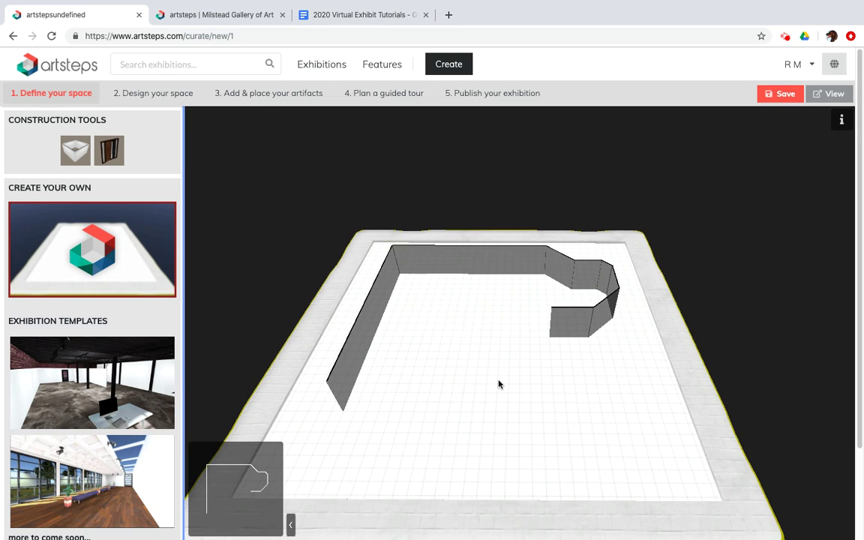
Delete the short return and the next end wall segment, then resume wall placement.
left_click(566, 326)
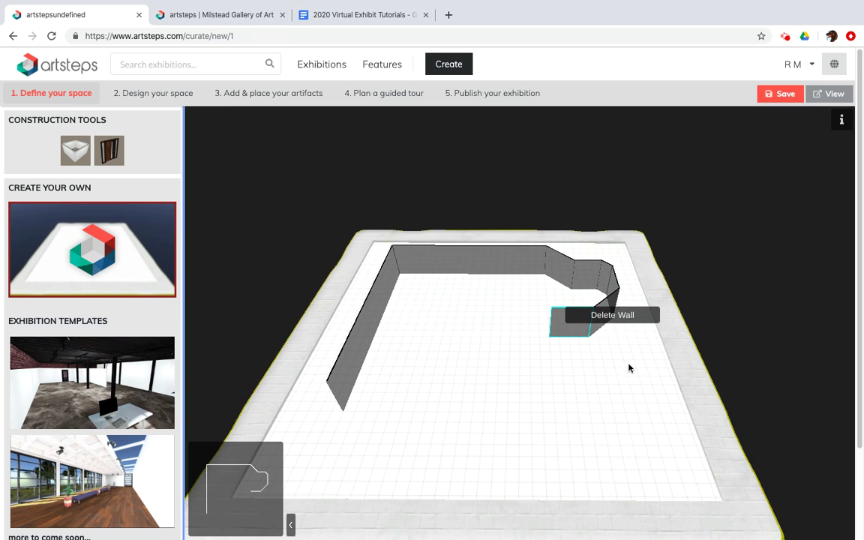
left_click(614, 316)
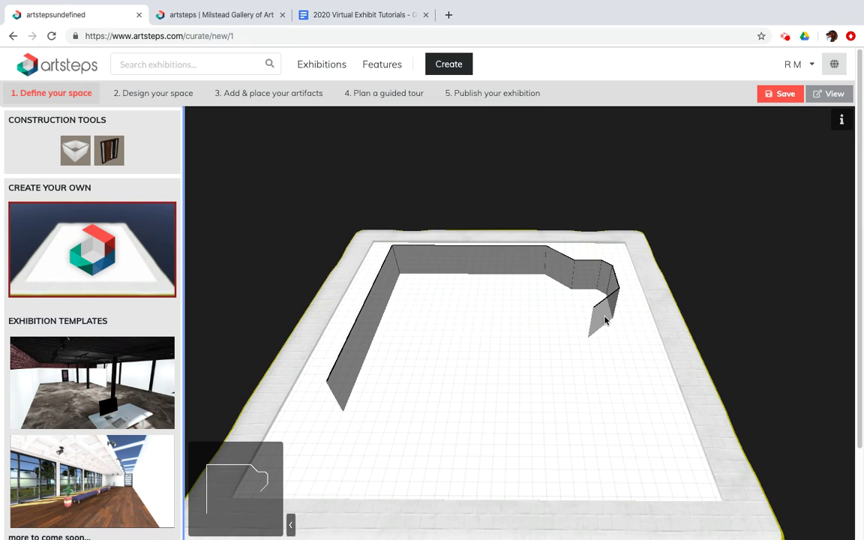
left_click(606, 321)
left_click(603, 288)
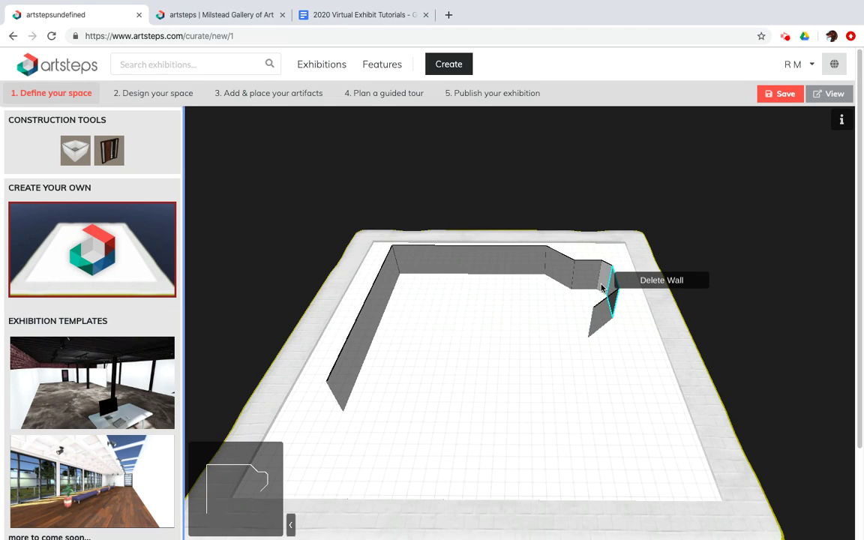
left_click(580, 280)
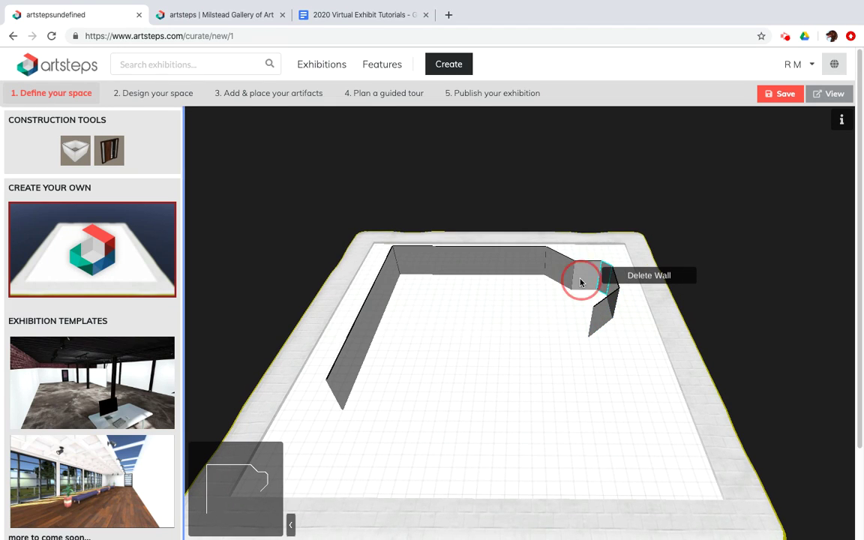
left_click(604, 314)
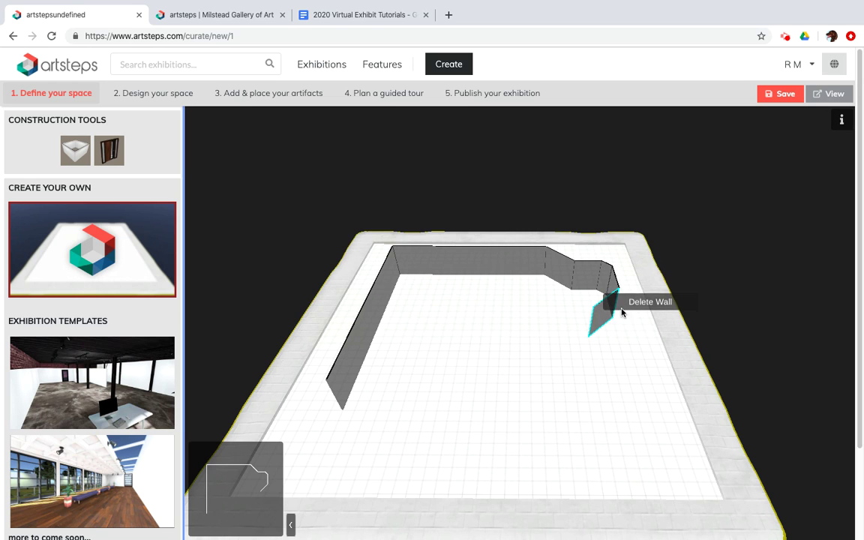
left_click(632, 305)
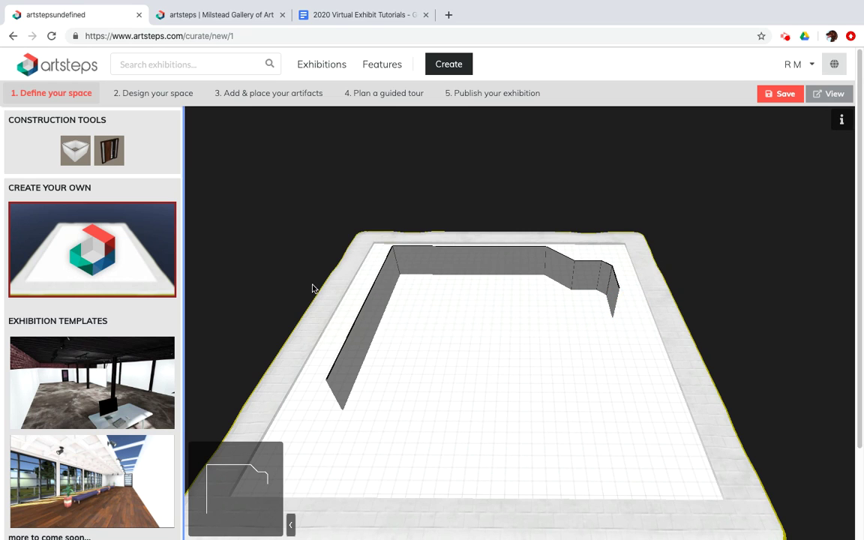
left_click(75, 150)
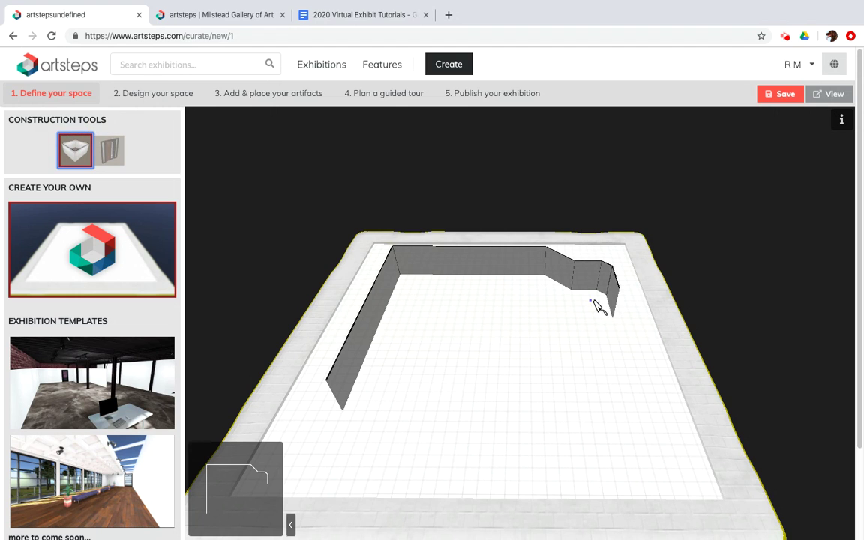
Draw bottom wall segments from the open right end to close the outline into a loop.
mouse_move(613, 315)
left_mouse_down()
mouse_move(579, 344)
mouse_move(572, 391)
mouse_move(595, 398)
mouse_move(537, 399)
mouse_move(538, 417)
mouse_move(493, 401)
mouse_move(349, 403)
left_mouse_up()
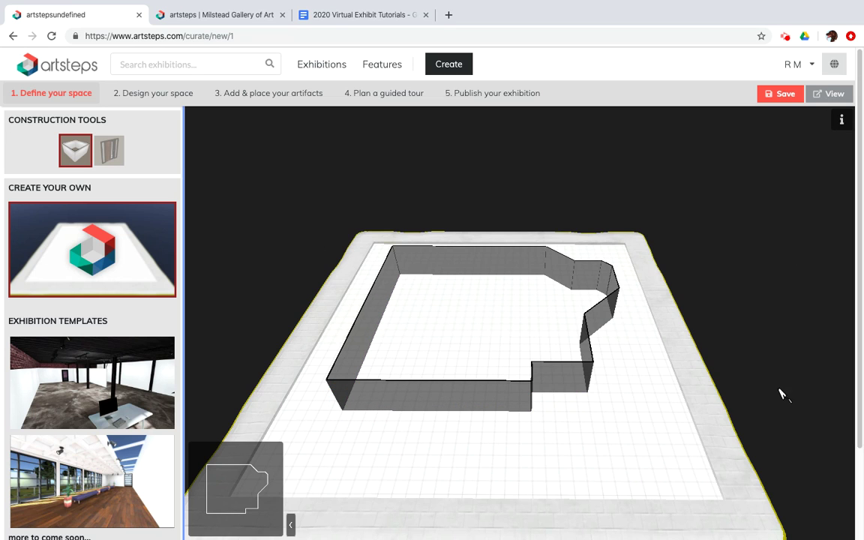
mouse_move(442, 429)
left_mouse_down()
mouse_move(520, 453)
mouse_move(514, 456)
left_mouse_up()
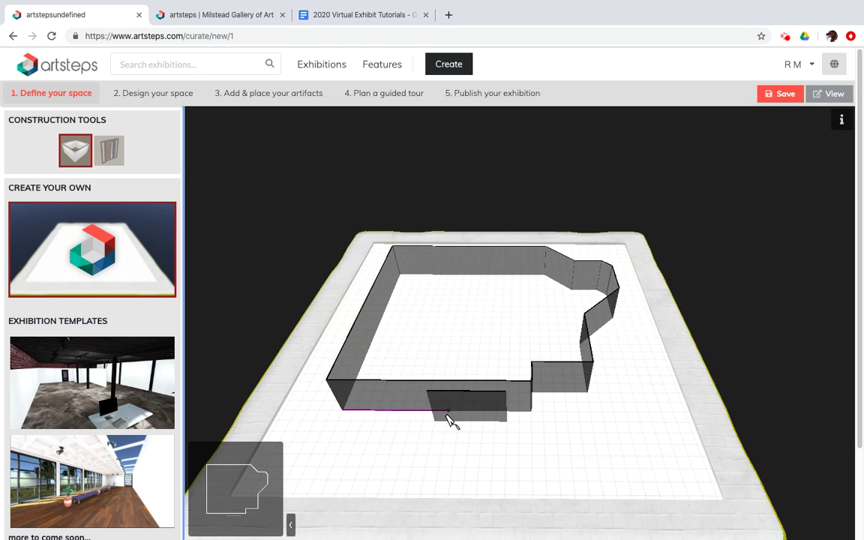
Delete the stray short wall at the front of the room.
left_click(75, 150)
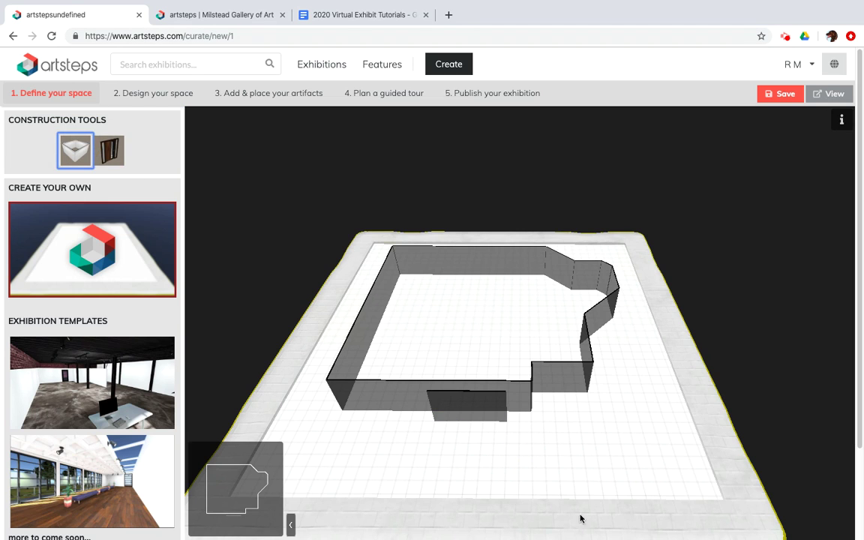
left_click(483, 420)
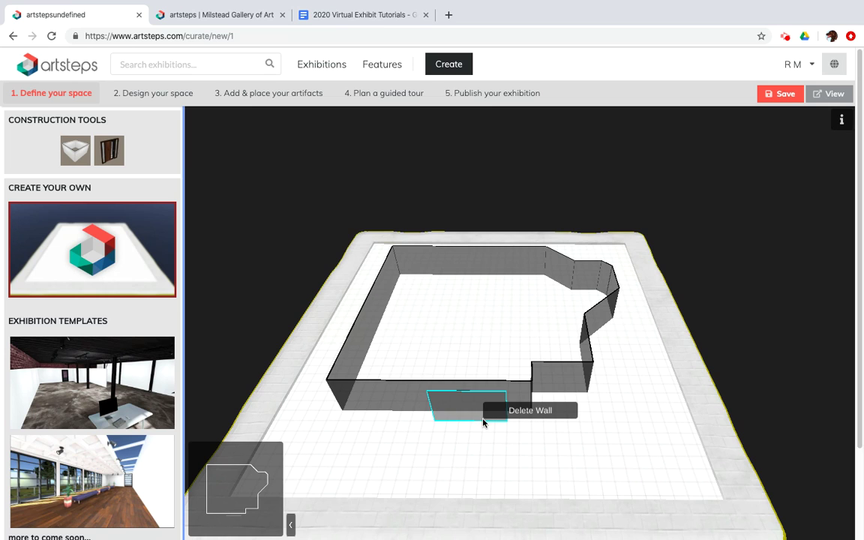
left_click(513, 409)
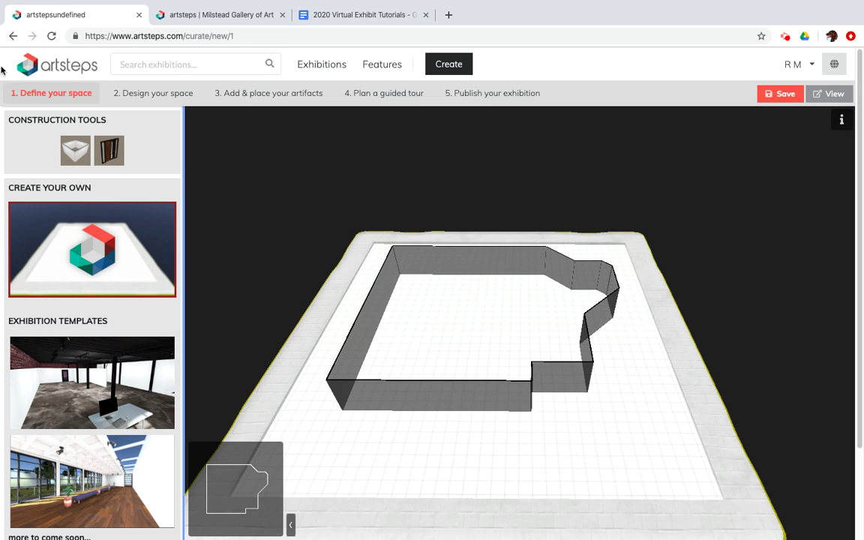
Draw two trial walls, near the front-right and the back wall, then delete both.
left_click(75, 150)
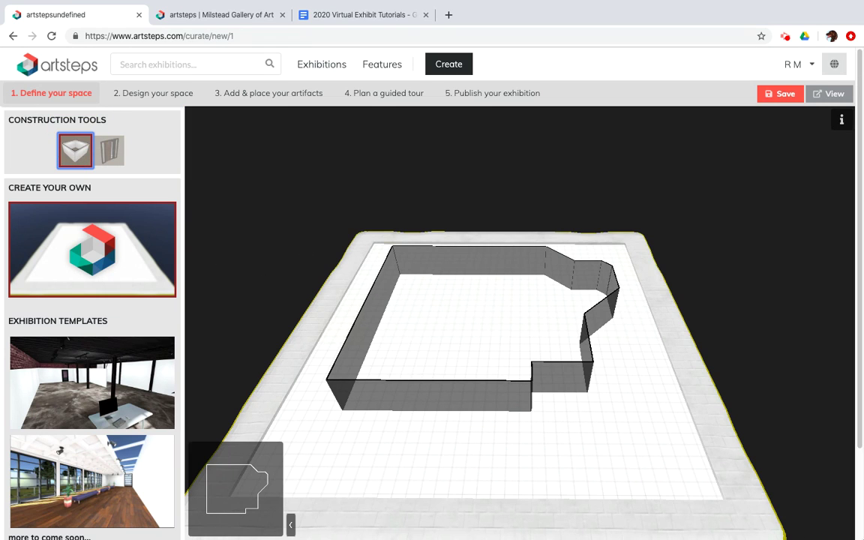
left_click_drag(568, 450, 654, 448)
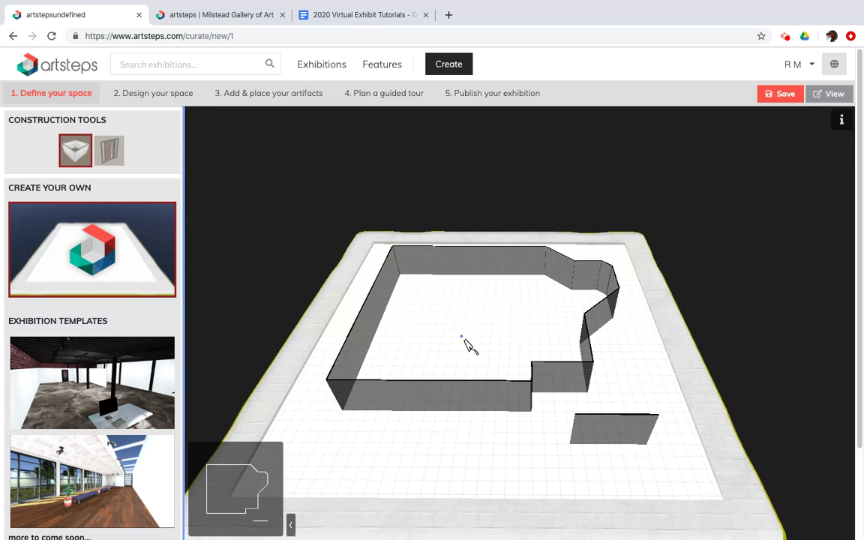
left_click_drag(435, 300, 518, 306)
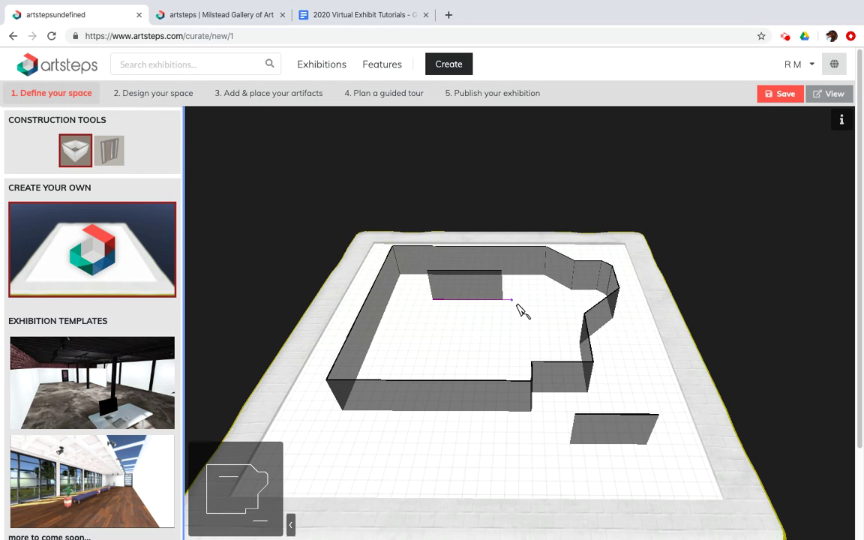
left_click_drag(523, 311, 479, 299)
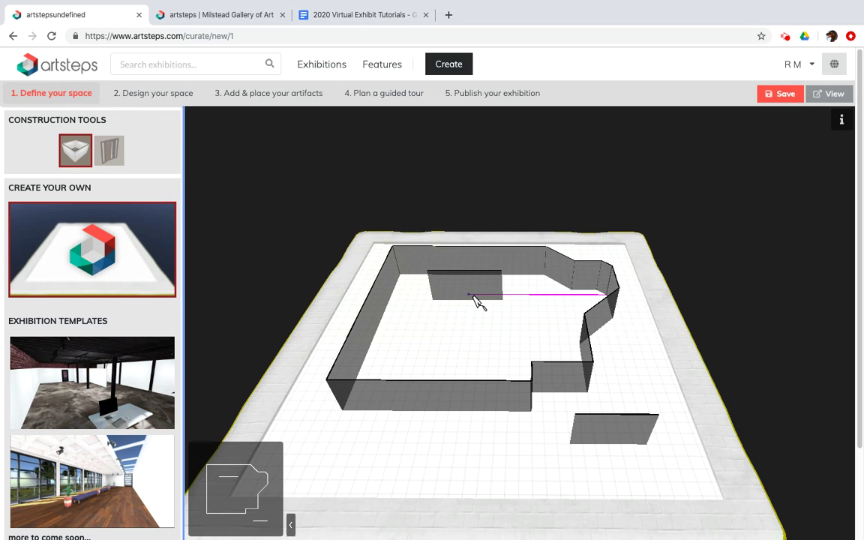
left_click(86, 152)
left_click(477, 276)
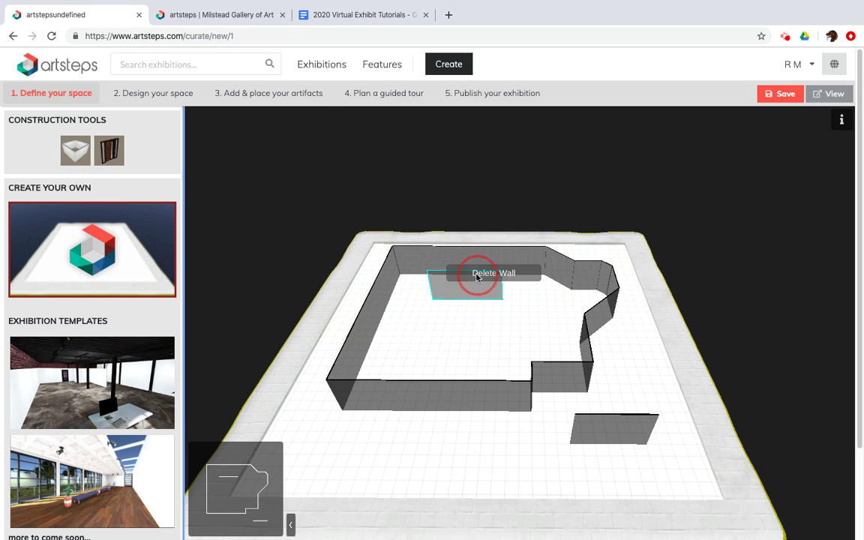
left_click(623, 427)
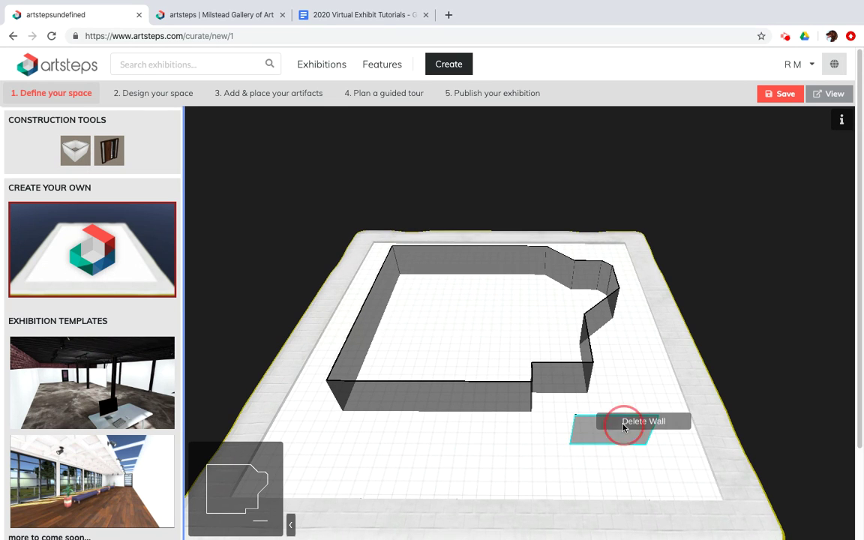
left_click(622, 427)
mouse_move(417, 450)
left_mouse_down()
mouse_move(553, 451)
mouse_move(699, 407)
mouse_move(399, 459)
mouse_move(436, 474)
mouse_move(399, 465)
mouse_move(402, 436)
mouse_move(409, 450)
left_mouse_up()
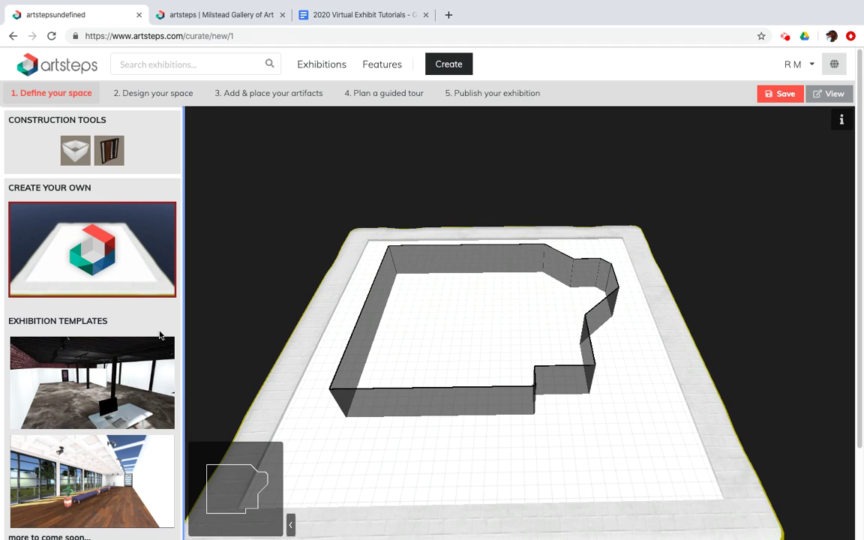
Place doors: two in the front wall and one in the back wall.
left_click(105, 156)
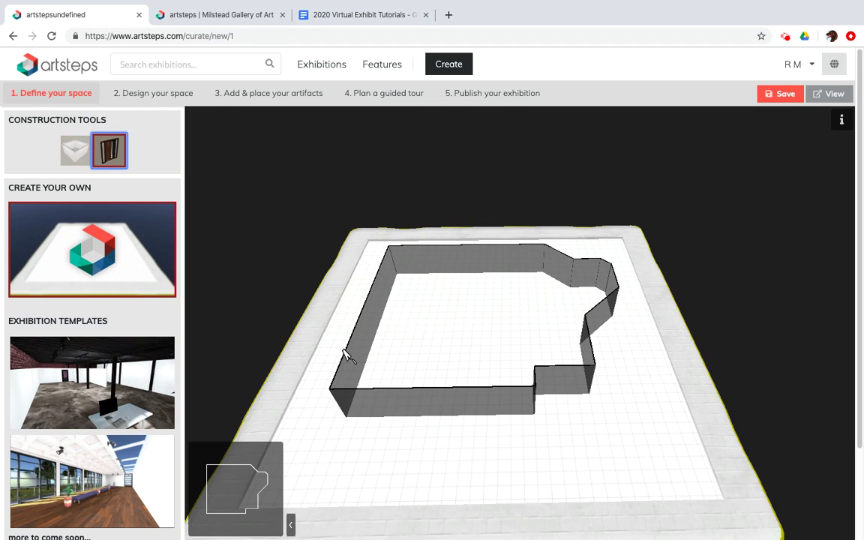
left_click(501, 412)
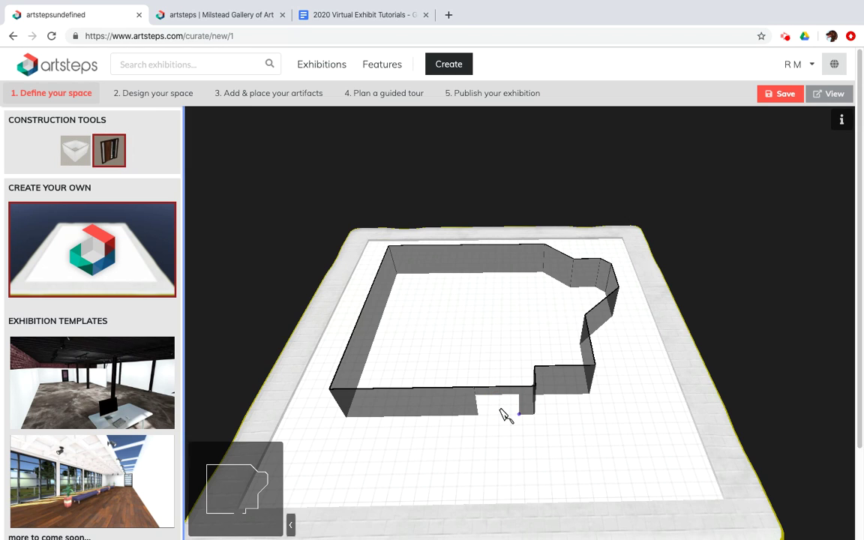
left_click(391, 414)
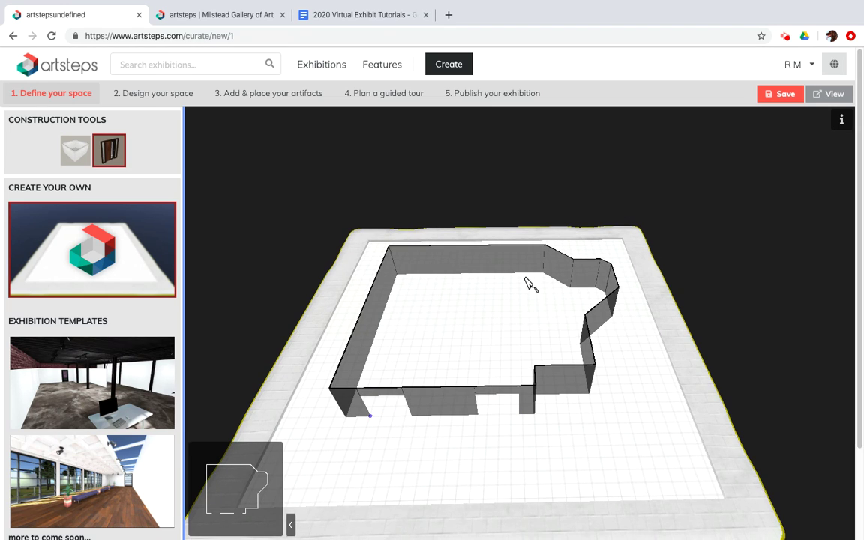
left_click(477, 270)
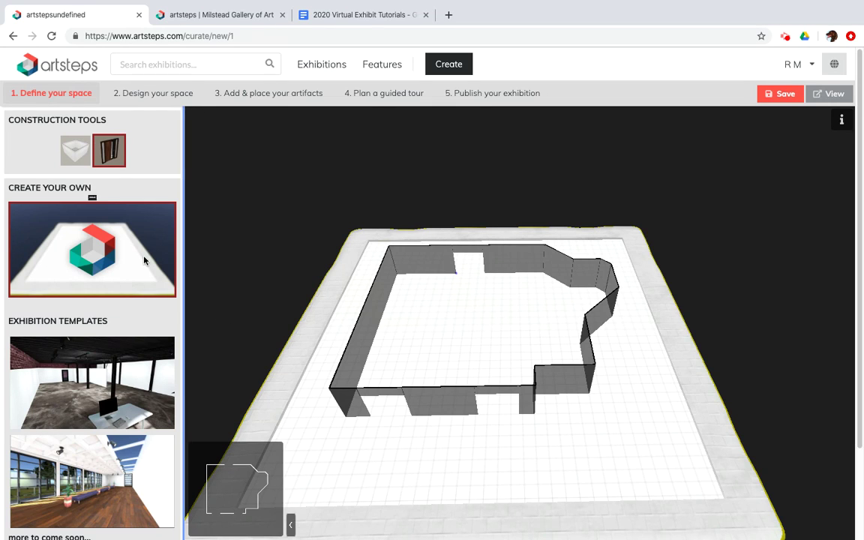
Draw a wall segment across the back-wall door gap to seal it.
left_click(71, 150)
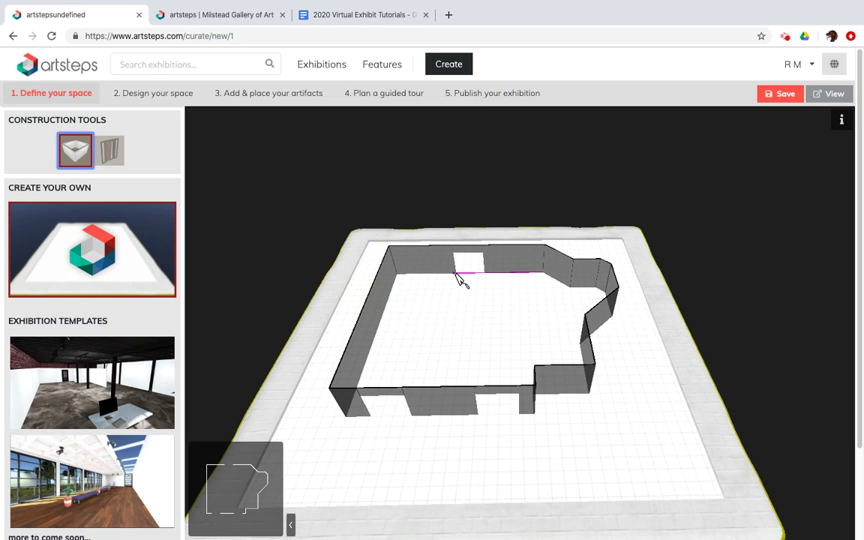
left_click_drag(459, 279, 497, 276)
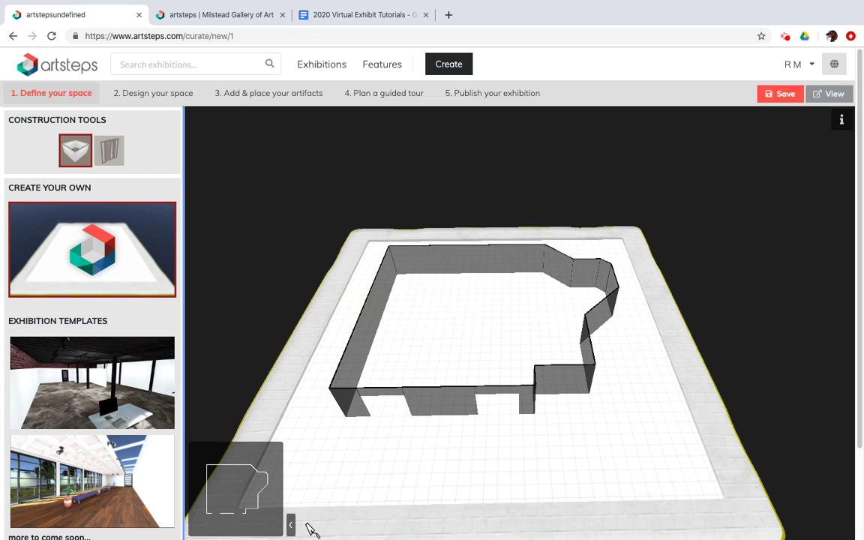
Exit wall placement and shrink the floor-plan minimap to its map icon.
left_click(75, 150)
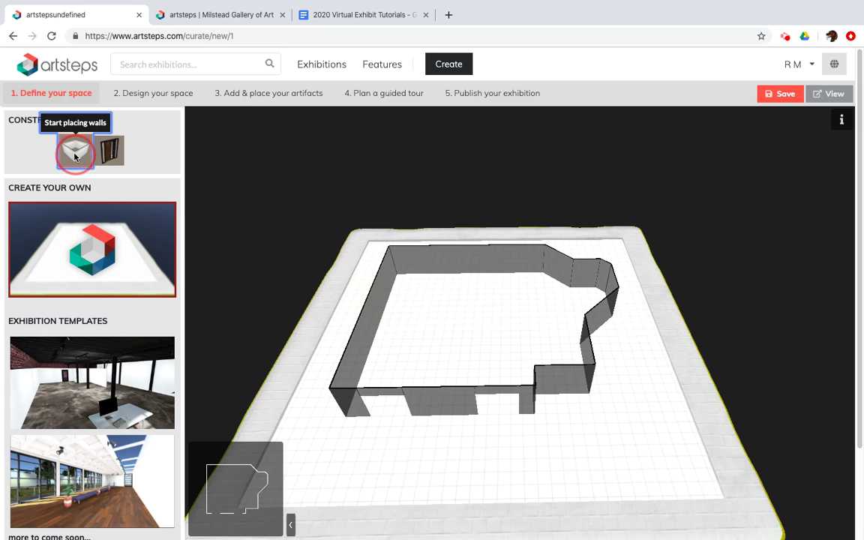
left_click(291, 527)
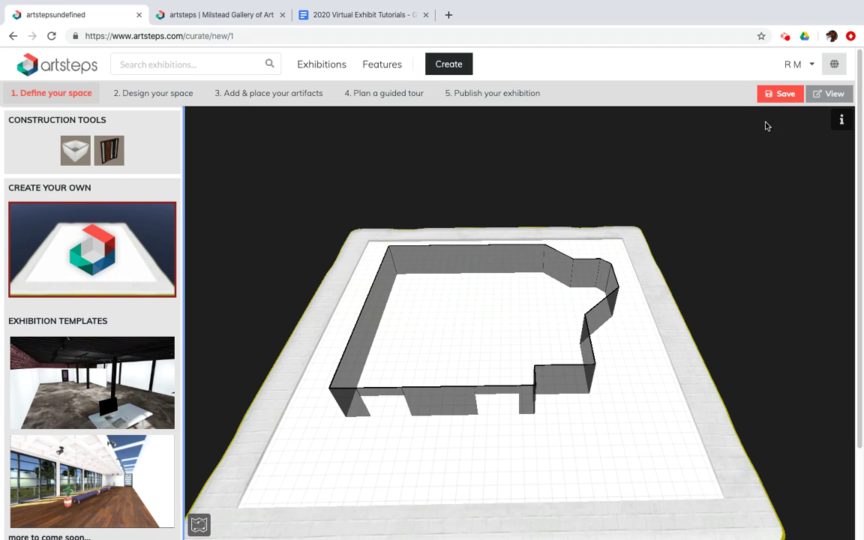
Save the exhibition, which is stored as 'Untitled (Sat Apr 18 2020 22:22)'.
left_click(774, 100)
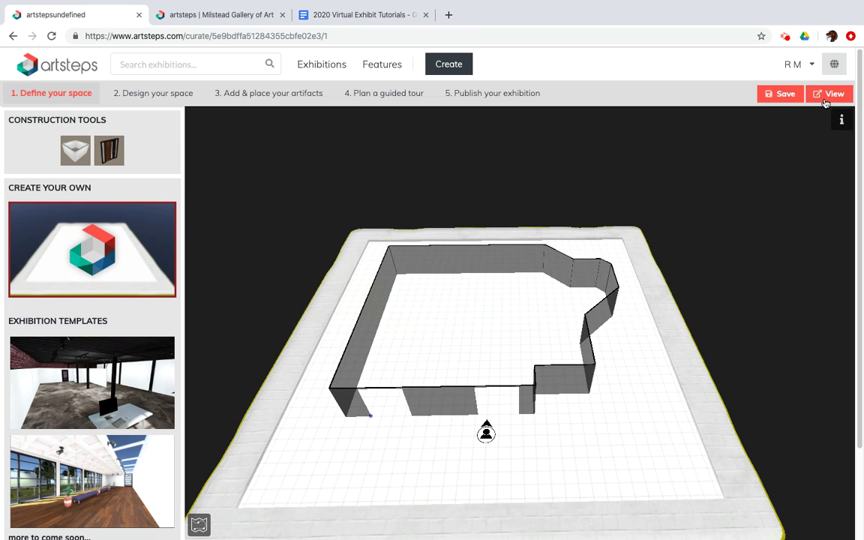
Load the saved exhibition in the 3D viewer, starting at the wooden entrance door.
left_click(825, 102)
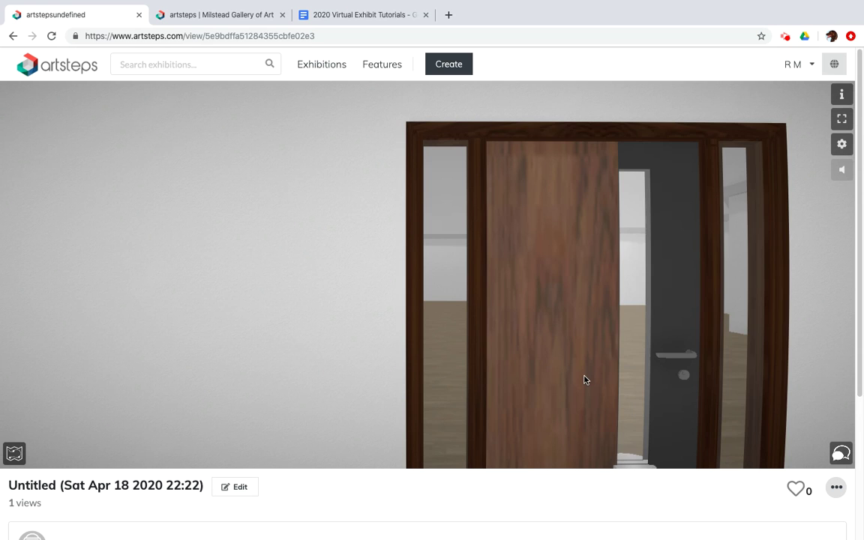
Open the entrance door, walk across the gallery floor, and turn to face both front doorways.
left_click(587, 380)
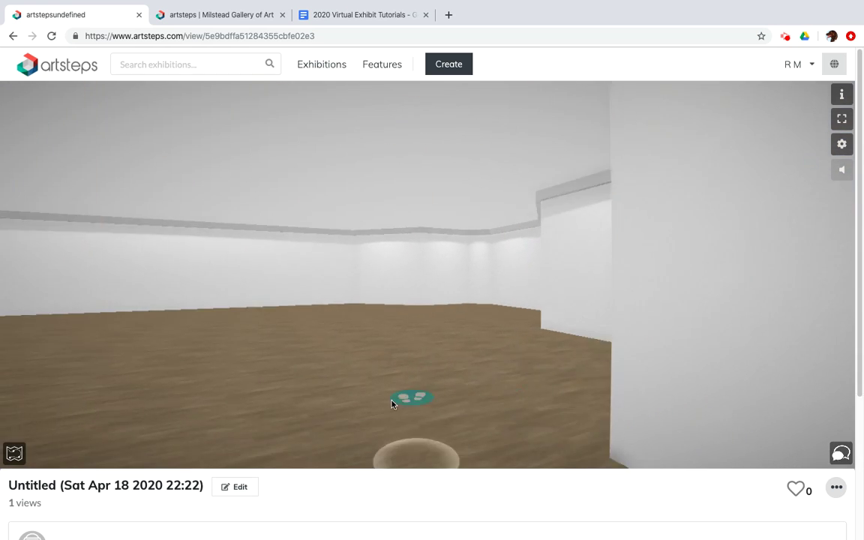
left_click(288, 385)
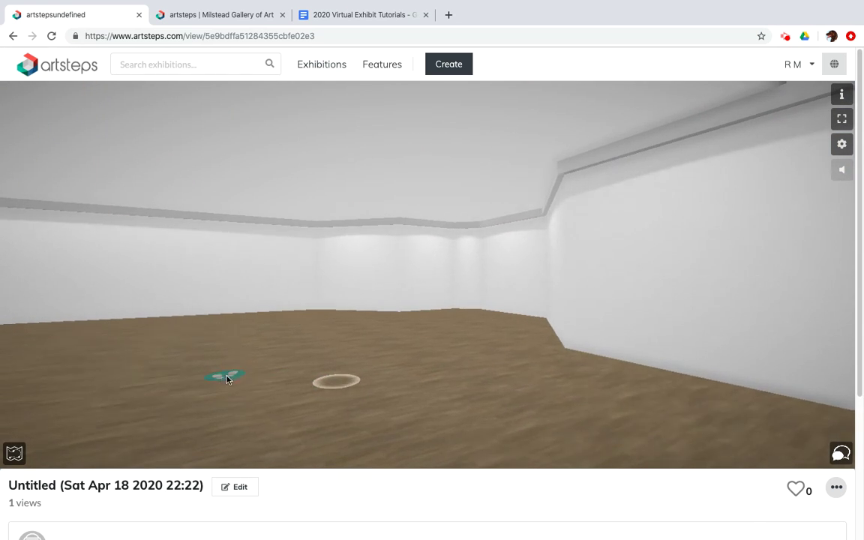
left_click(256, 348)
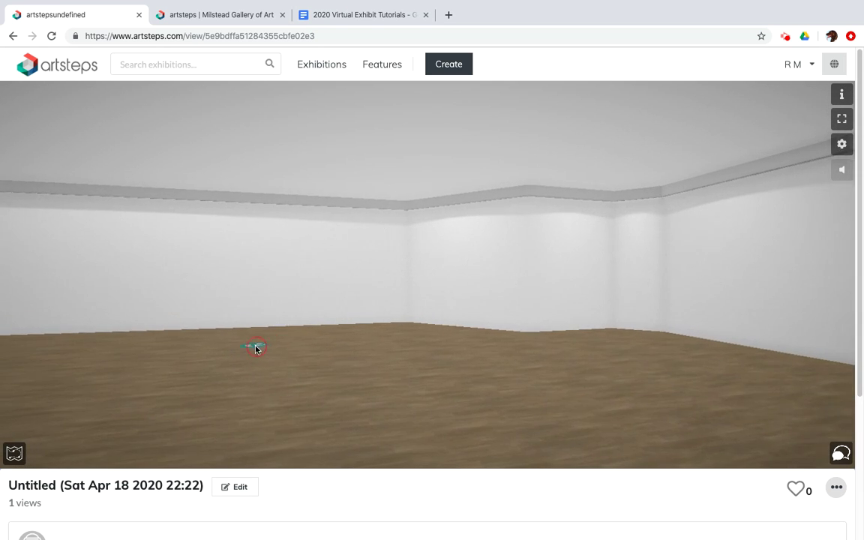
left_click(223, 368)
left_click(216, 396)
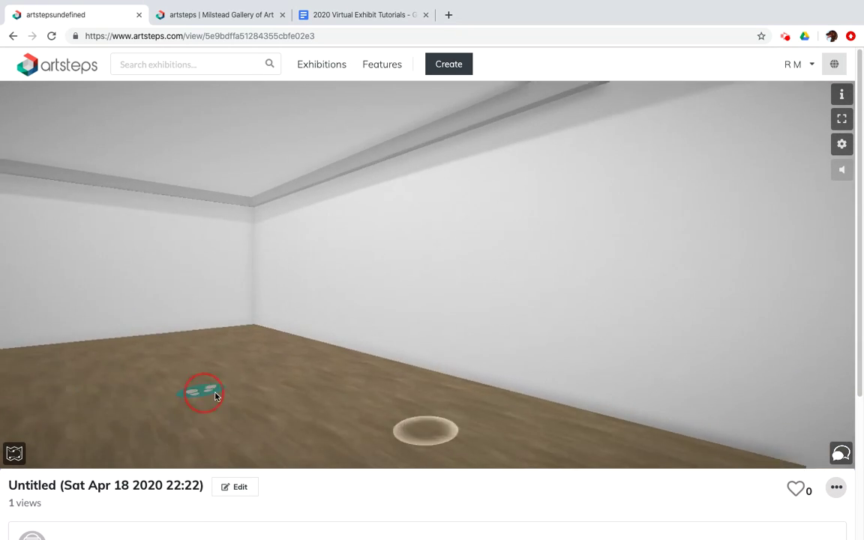
left_click(261, 409)
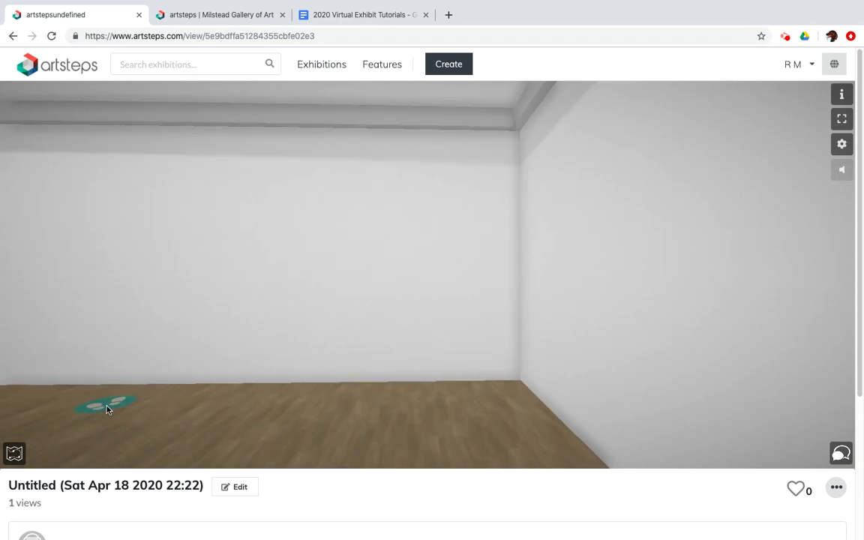
left_click_drag(107, 409, 482, 371)
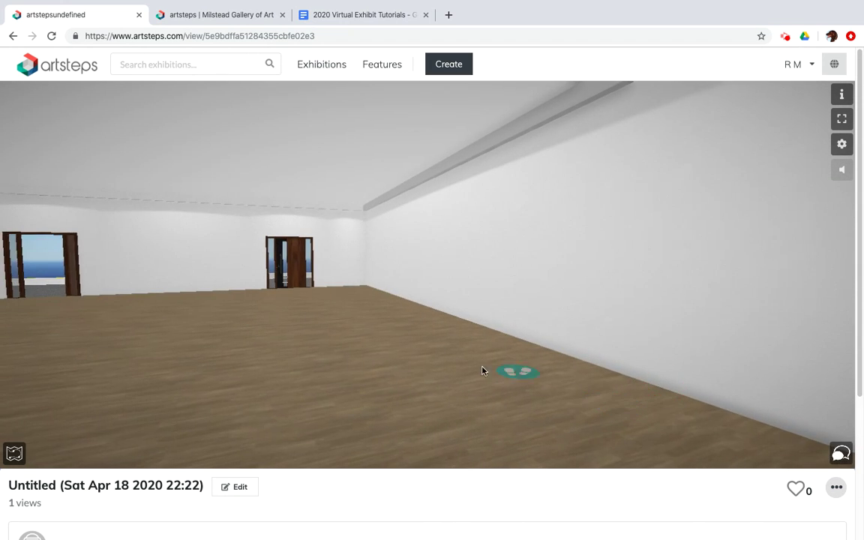
left_click_drag(375, 365, 706, 366)
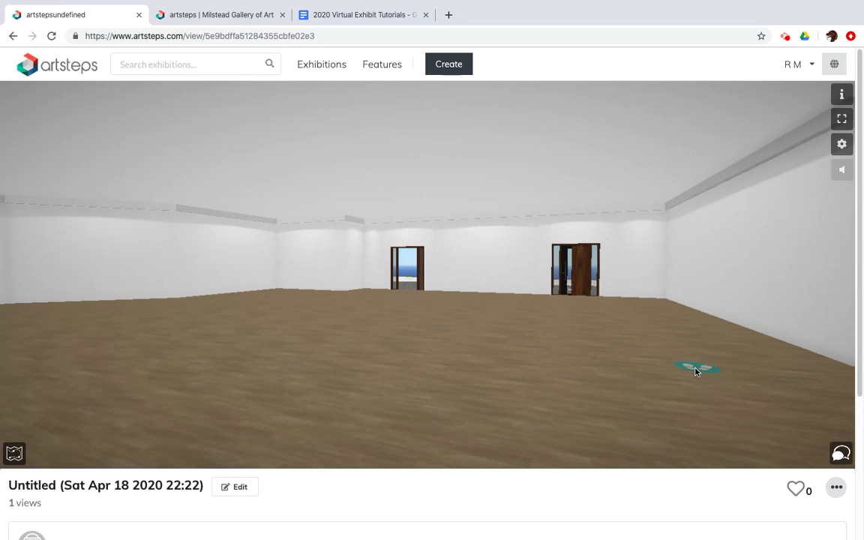